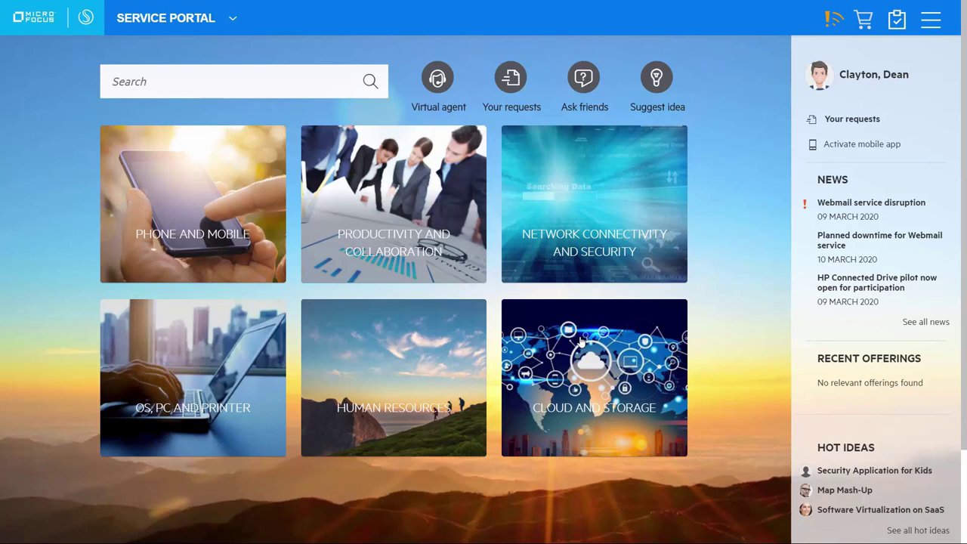
Browse Cloud and Storage and the virtual agent, then switch to the Agent Interface
{"action": "left_click", "coordinate": [582, 342]}
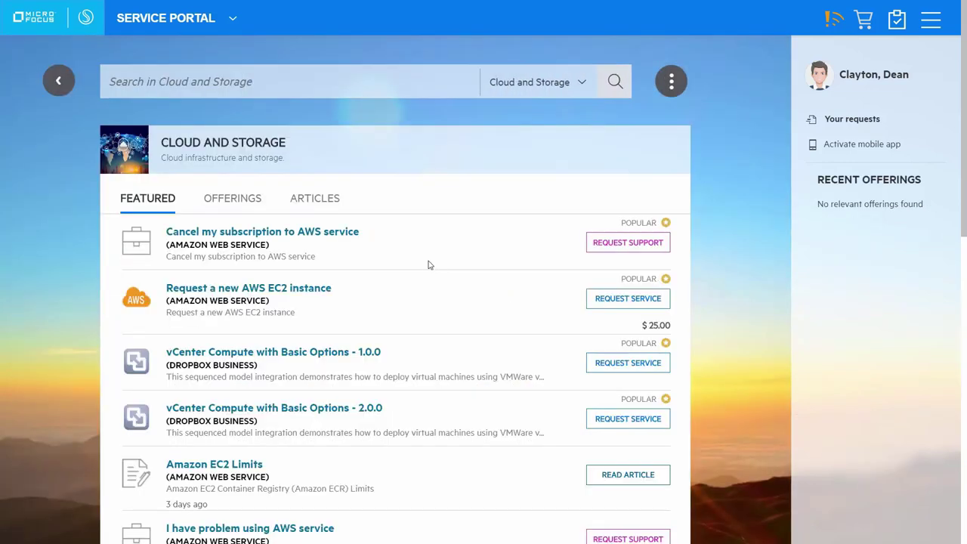
{"action": "left_click", "coordinate": [56, 83]}
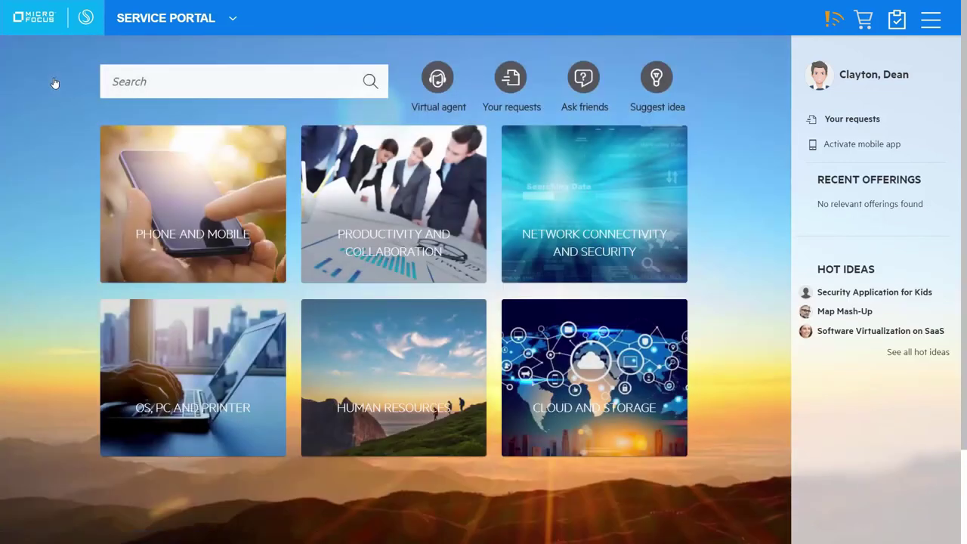
{"action": "left_click", "coordinate": [435, 80]}
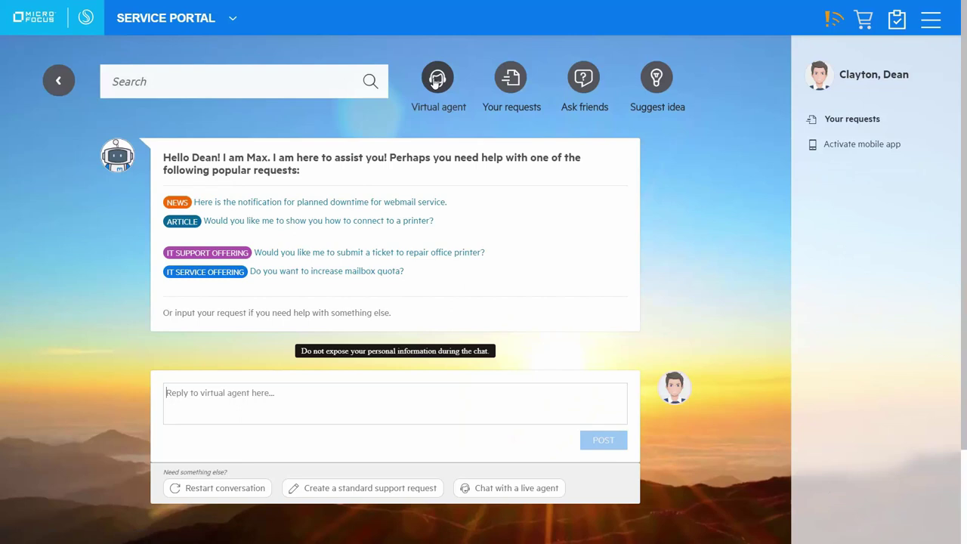
{"action": "left_click", "coordinate": [58, 81]}
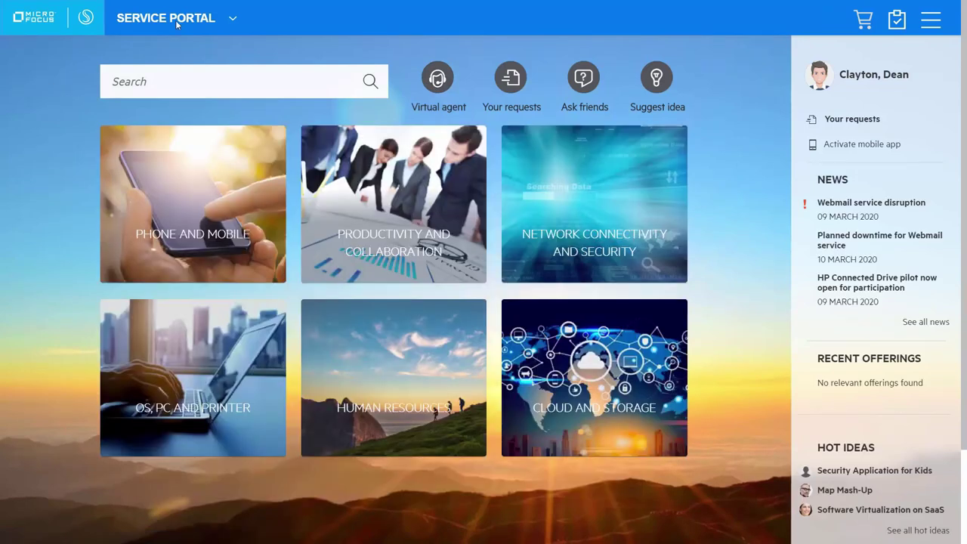
{"action": "left_click", "coordinate": [237, 26]}
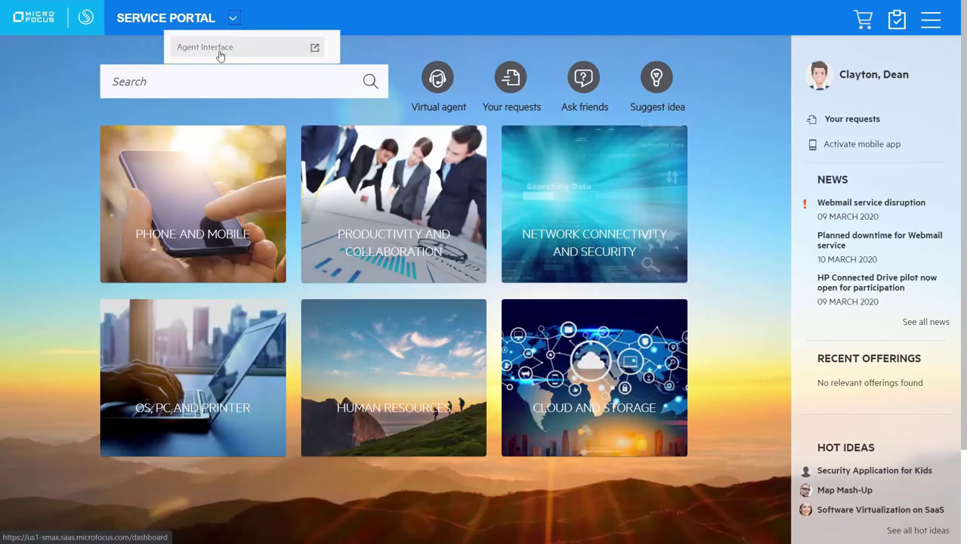
{"action": "left_click", "coordinate": [218, 45]}
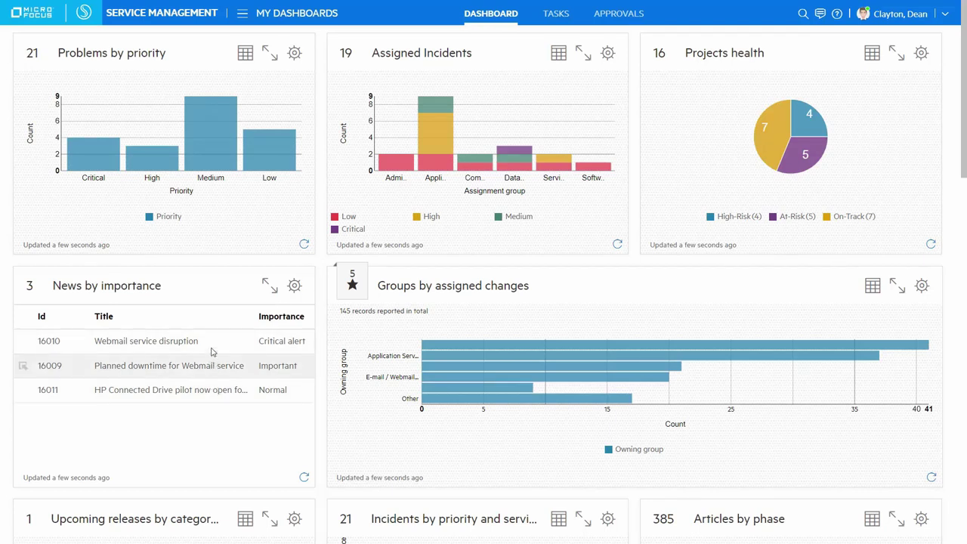
Escalate high-priority Application Services incident 16103, save it, and open its full record
{"action": "left_click", "coordinate": [432, 140]}
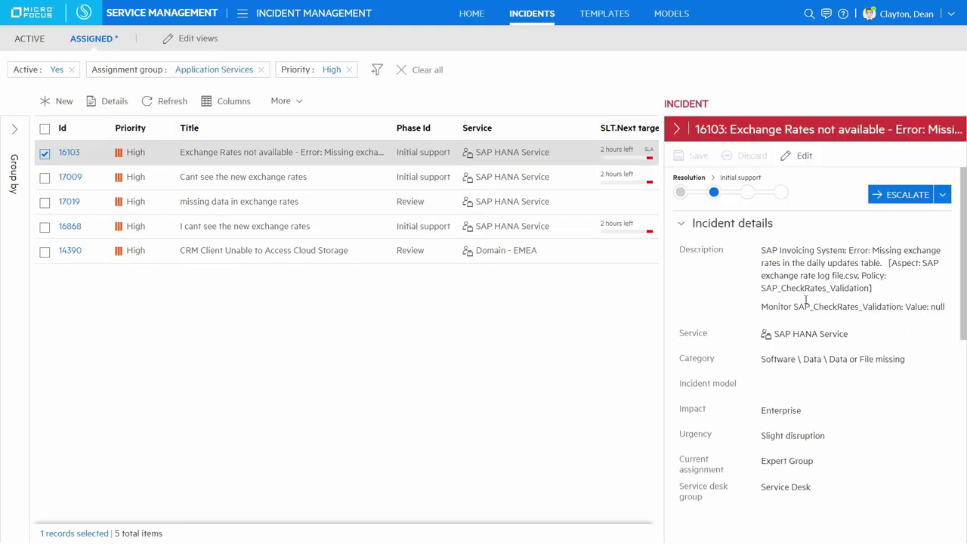
{"action": "left_click", "coordinate": [908, 198]}
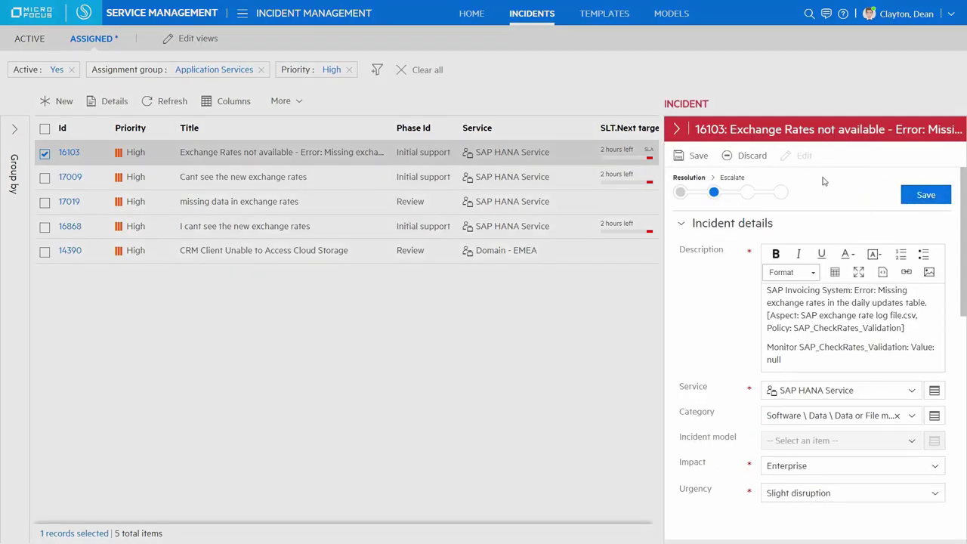
{"action": "left_click", "coordinate": [925, 194]}
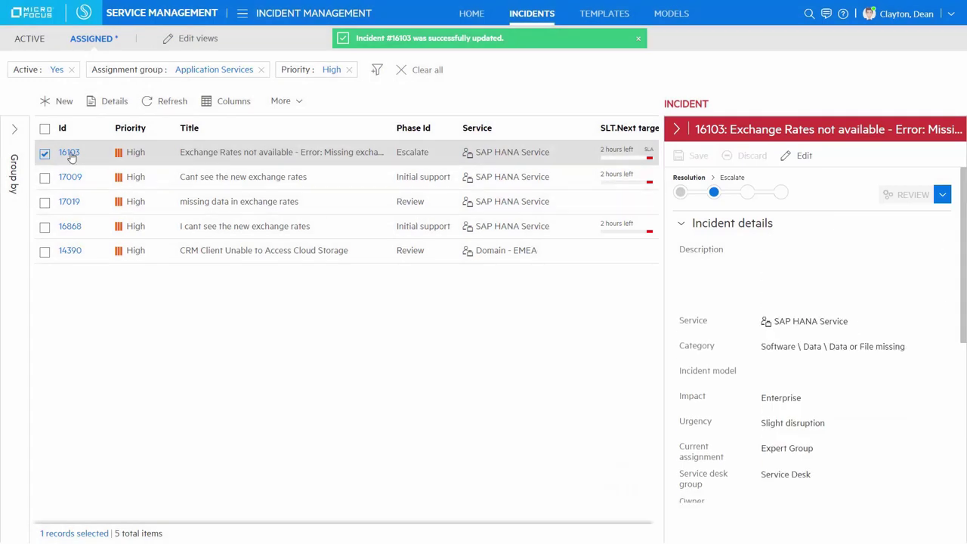
{"action": "left_click", "coordinate": [71, 154]}
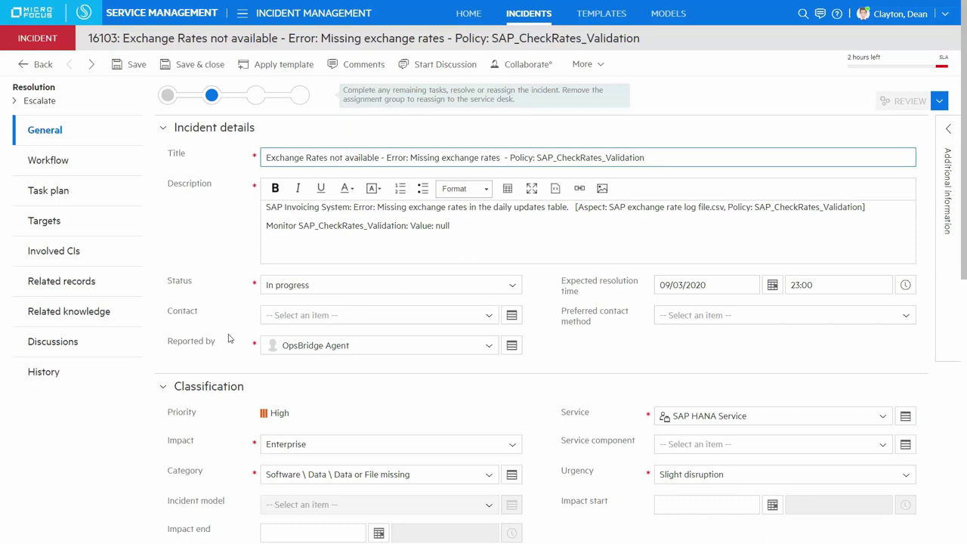
Scroll to the Major incident team and open a Teams collaboration channel for the incident
{"action": "scroll", "coordinate": [230, 339], "scroll_direction": "down", "scroll_amount": 3}
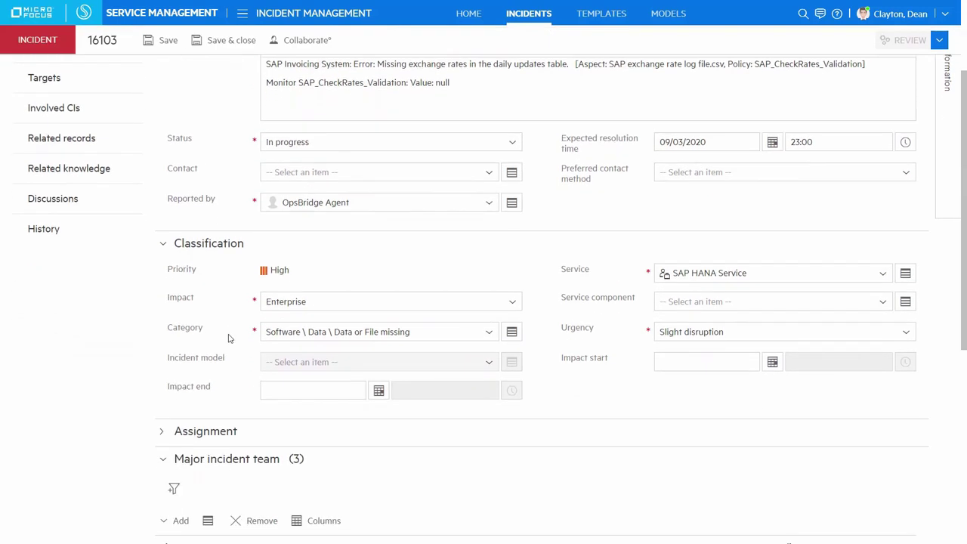
{"action": "scroll", "coordinate": [231, 339], "scroll_direction": "down", "scroll_amount": 3}
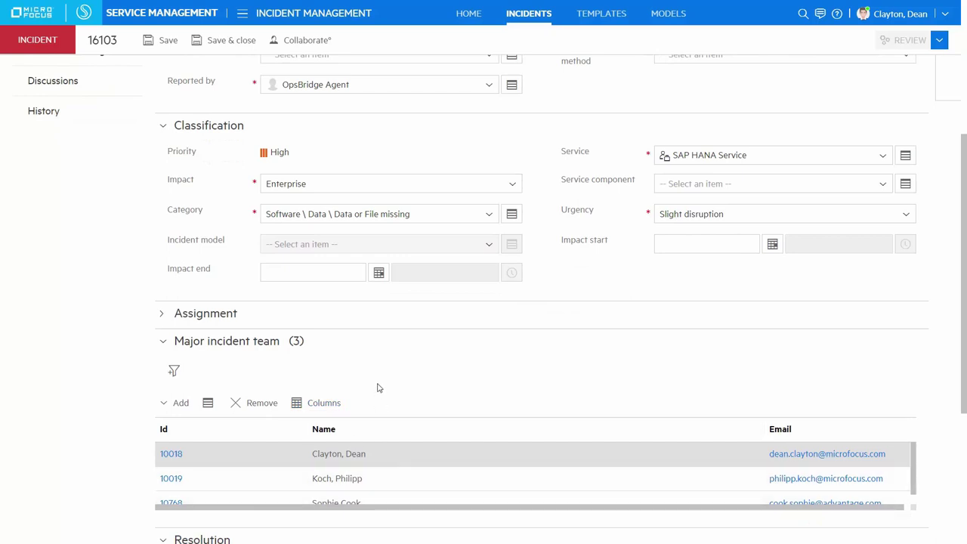
{"action": "left_click", "coordinate": [299, 39]}
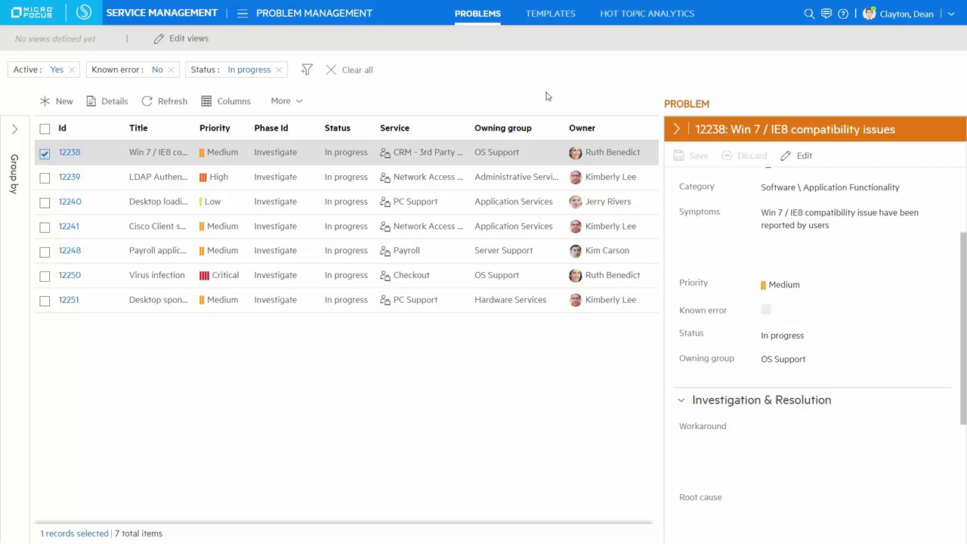
Filter Hot Topic Analytics to the Rate topic and preview incident 16103's details
{"action": "left_click", "coordinate": [624, 16]}
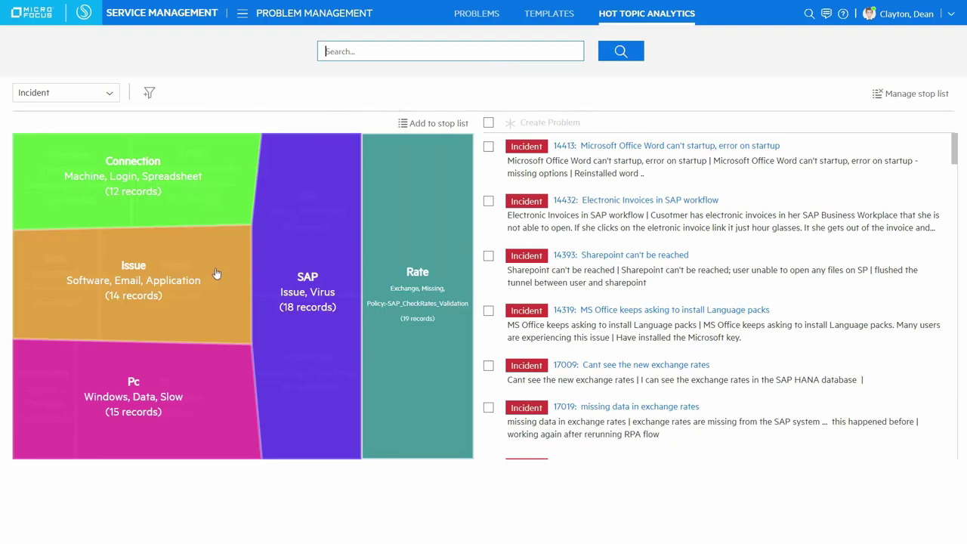
{"action": "left_click", "coordinate": [387, 293]}
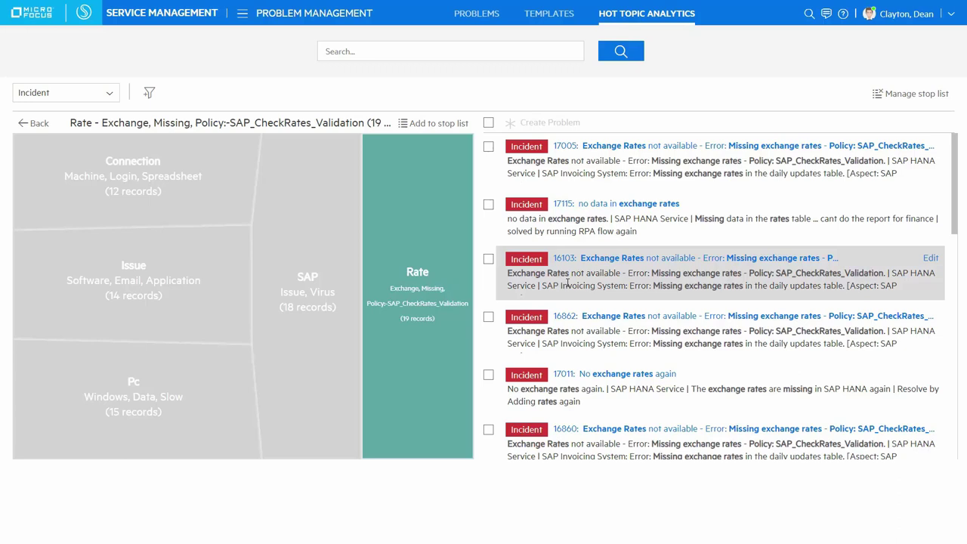
{"action": "left_click", "coordinate": [567, 283]}
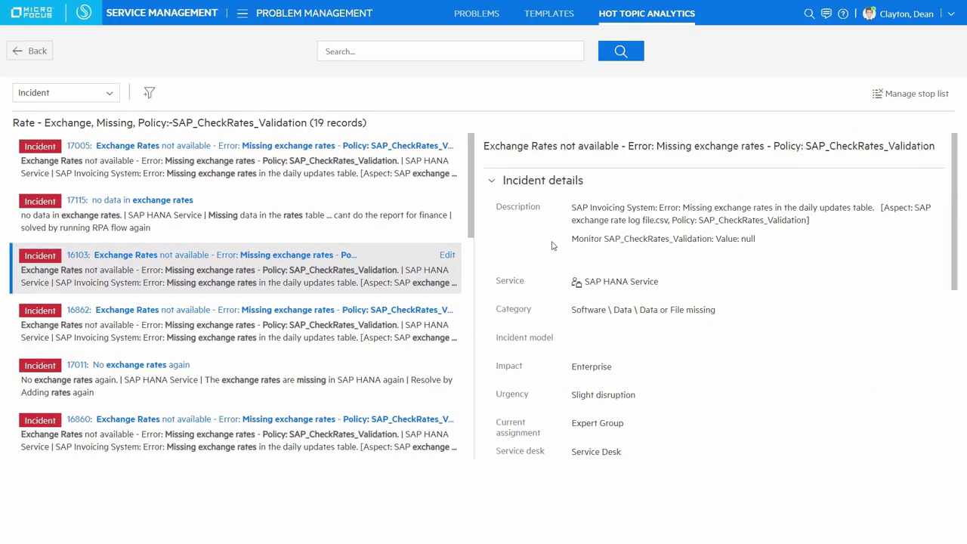
{"action": "left_click", "coordinate": [34, 50]}
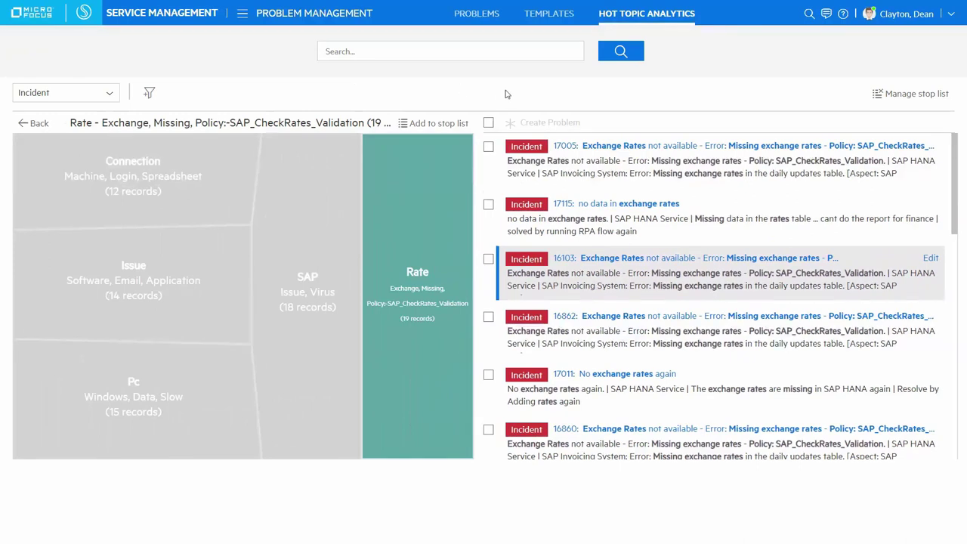
Select exchange-rate incidents 16103, 17115, 16862, 16860, 17011 and 17005
{"action": "left_click", "coordinate": [488, 259]}
{"action": "left_click", "coordinate": [488, 205]}
{"action": "left_click", "coordinate": [488, 317]}
{"action": "left_click", "coordinate": [489, 429]}
{"action": "left_click", "coordinate": [488, 376]}
{"action": "left_click", "coordinate": [488, 146]}
Create and save problem 17519 from them and check its related incidents
{"action": "left_click", "coordinate": [534, 122]}
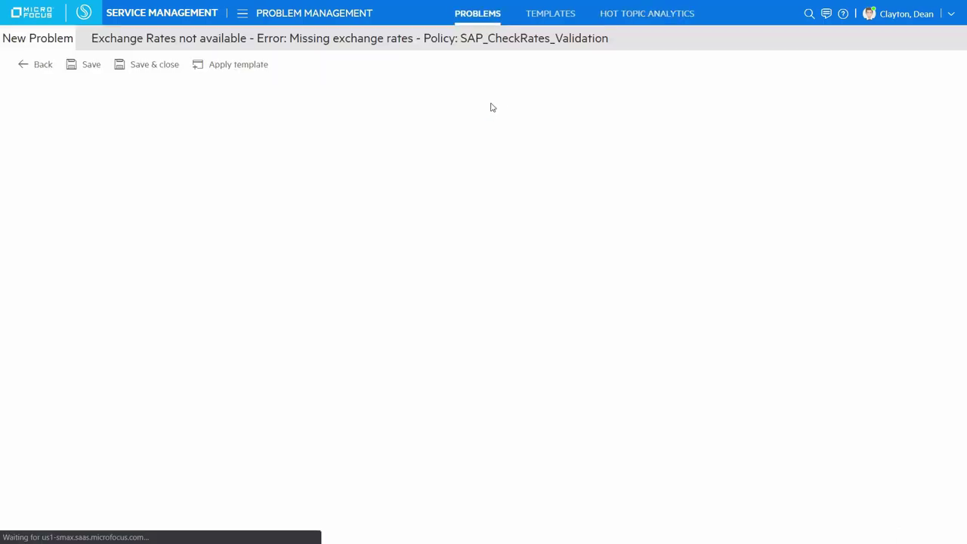
{"action": "left_click", "coordinate": [90, 67]}
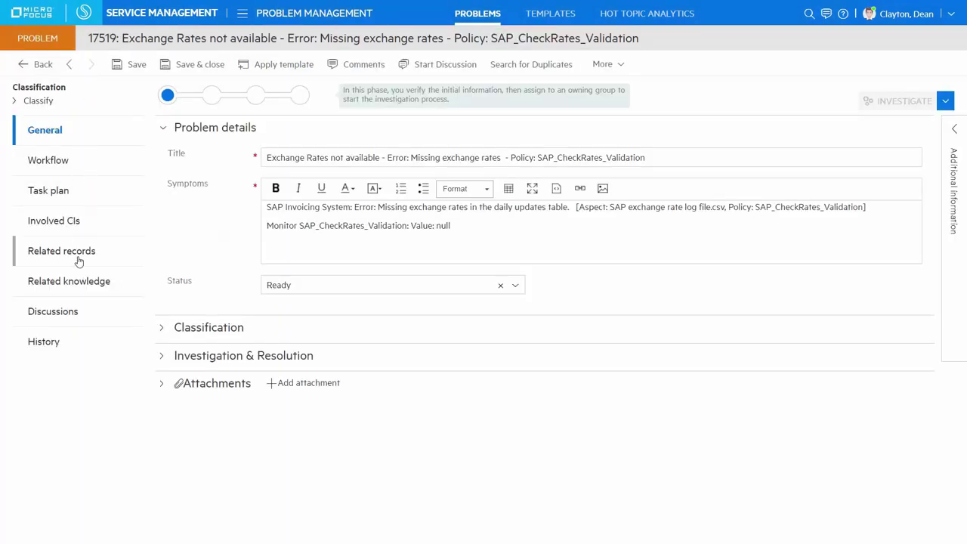
{"action": "left_click", "coordinate": [80, 262]}
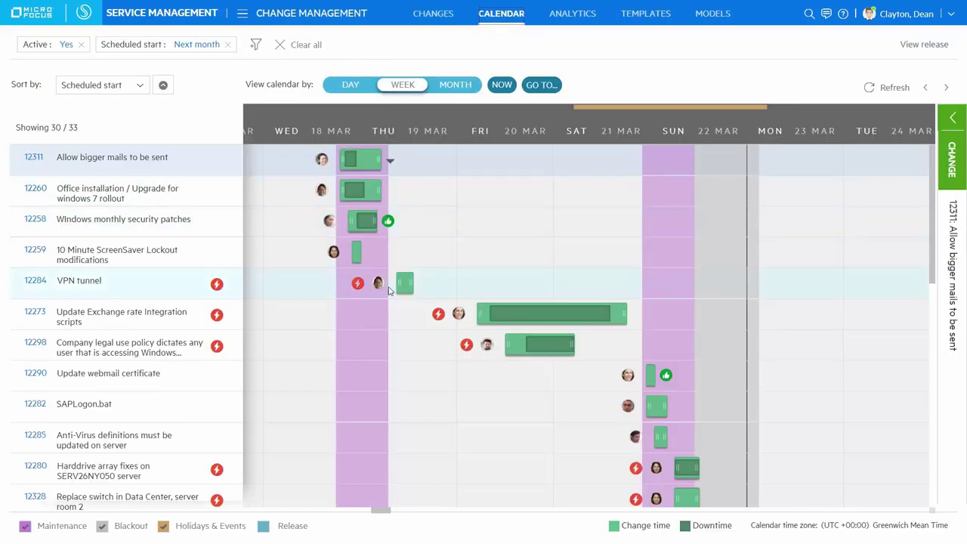
Move VPN tunnel change 12284 to the 02:00–06:00 slot and save it
{"action": "mouse_move", "coordinate": [404, 285]}
{"action": "left_click_drag", "start_coordinate": [404, 285], "coordinate": [378, 288]}
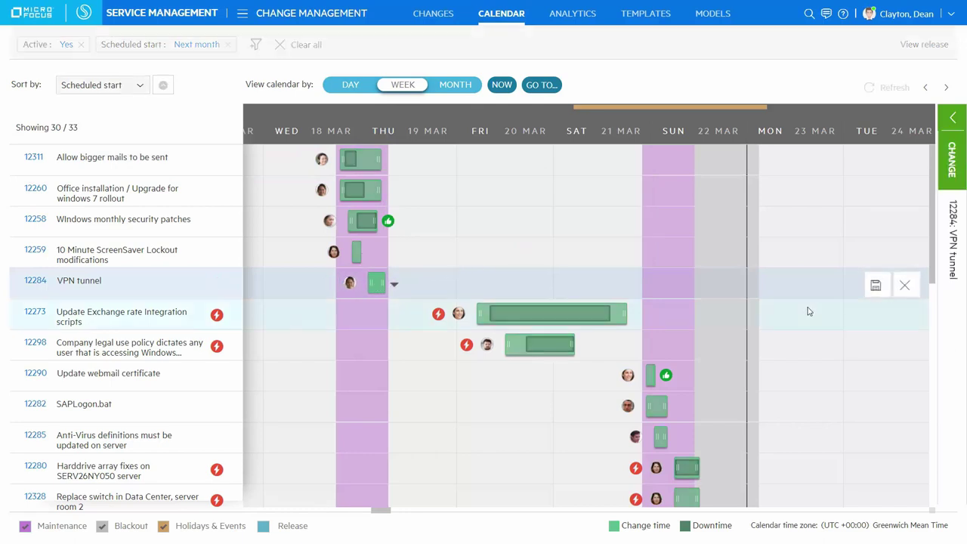
{"action": "left_click", "coordinate": [874, 288]}
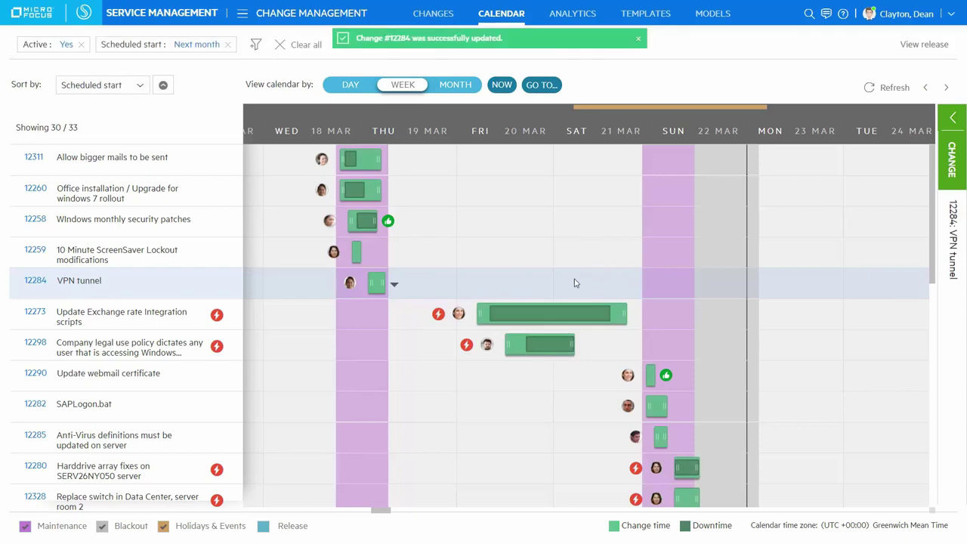
{"action": "mouse_move", "coordinate": [512, 310]}
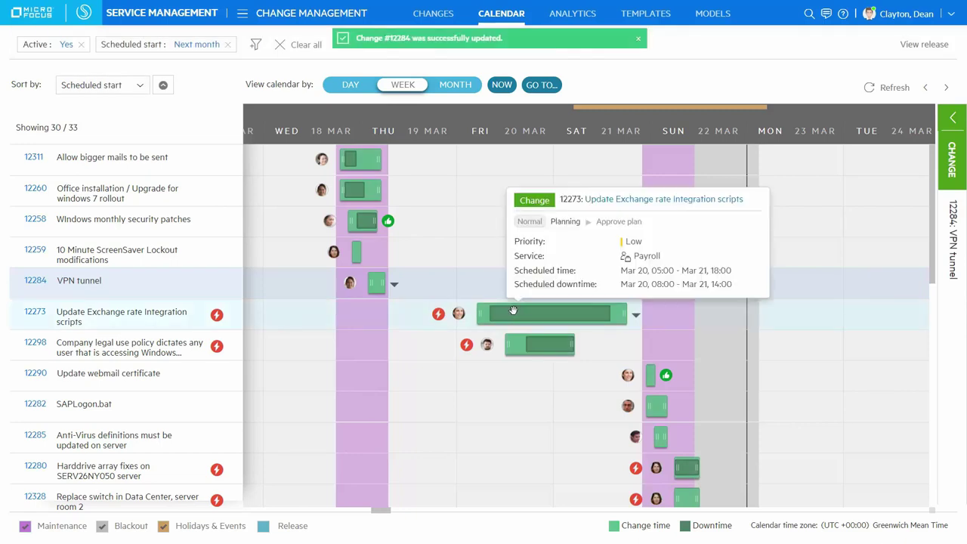
Open change 12273 and review its success analysis, risk statistics and similar past changes
{"action": "left_click", "coordinate": [609, 204]}
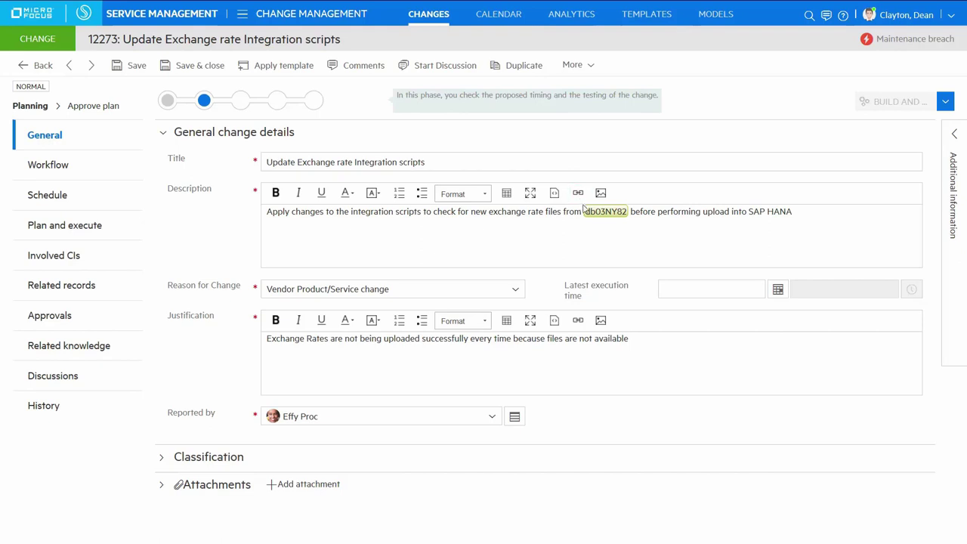
{"action": "mouse_move", "coordinate": [593, 211]}
{"action": "left_click", "coordinate": [949, 137]}
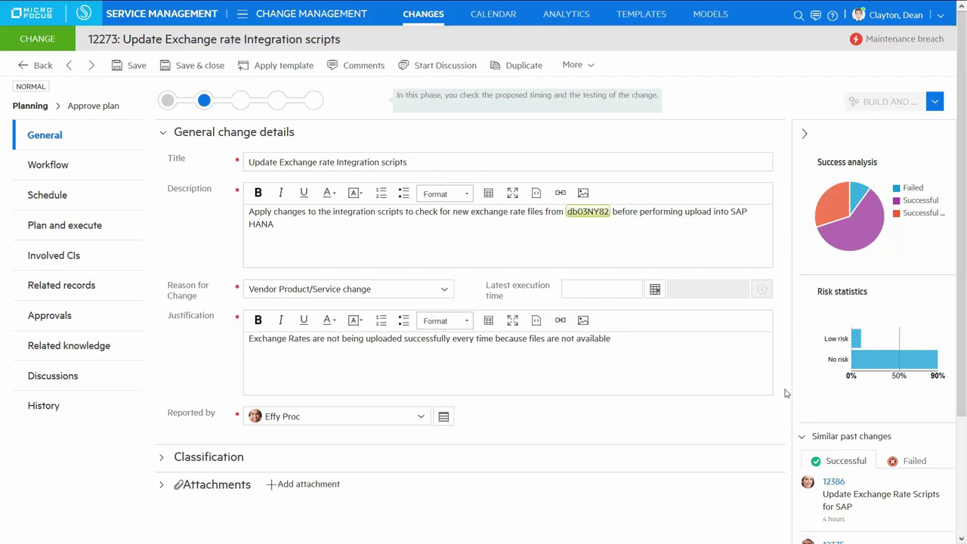
{"action": "scroll", "coordinate": [785, 393], "scroll_direction": "down", "scroll_amount": 1}
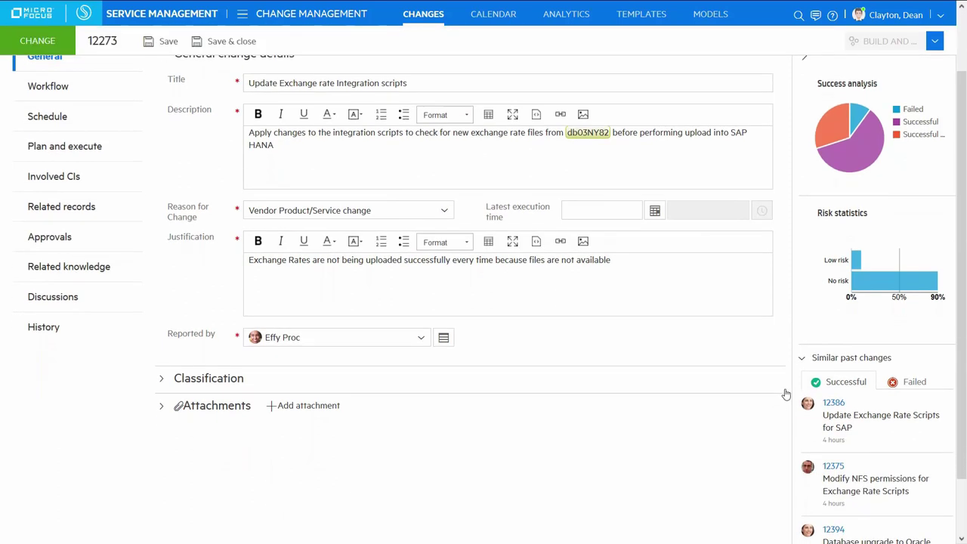